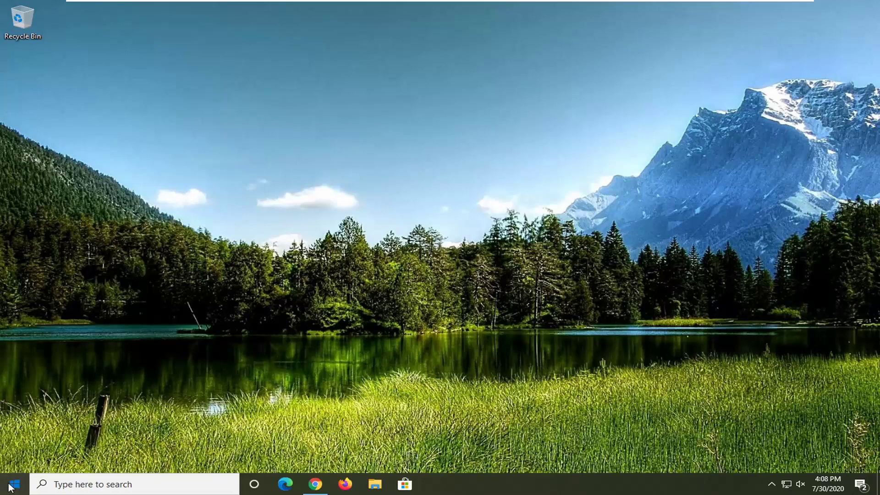
- Search the Start menu for 'troubleshoot' and open the Troubleshoot settings page
click(12, 488)
text(troubleshoot)
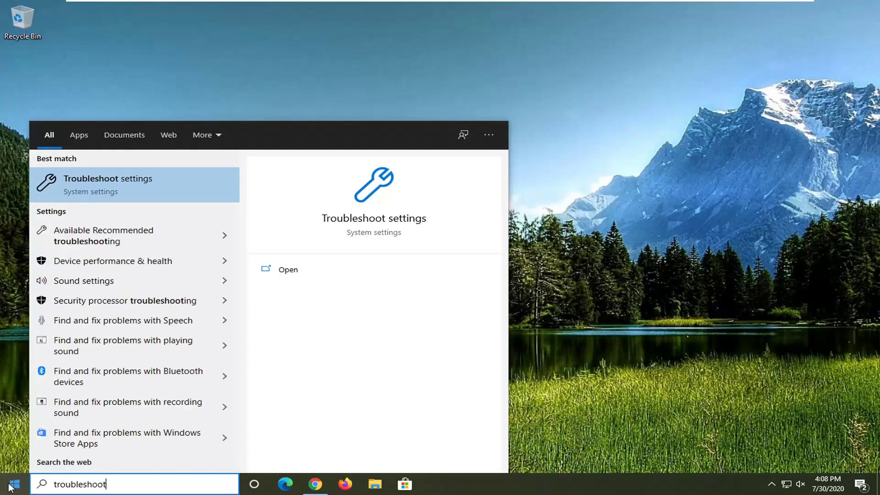
click(107, 185)
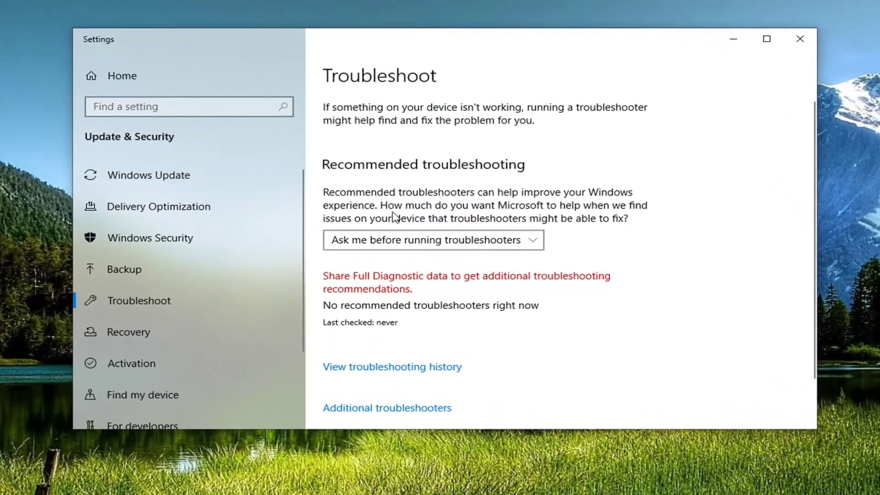
scroll(428, 348, down, 2)
- Run the Windows Update troubleshooter from Additional troubleshooters until it fixes the service registration
click(393, 356)
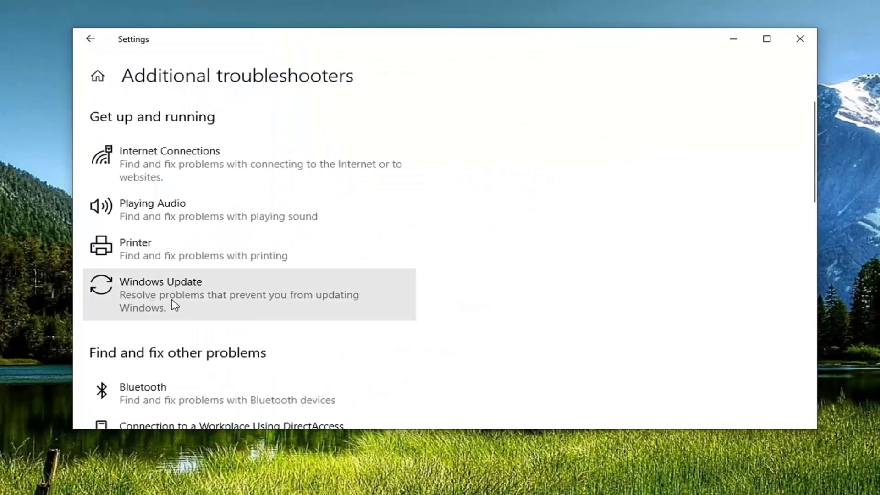
scroll(216, 281, down, 2)
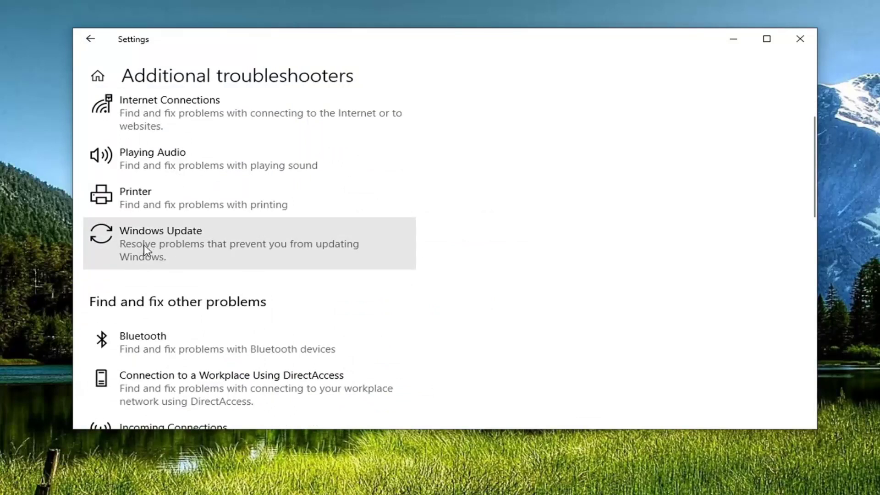
click(151, 254)
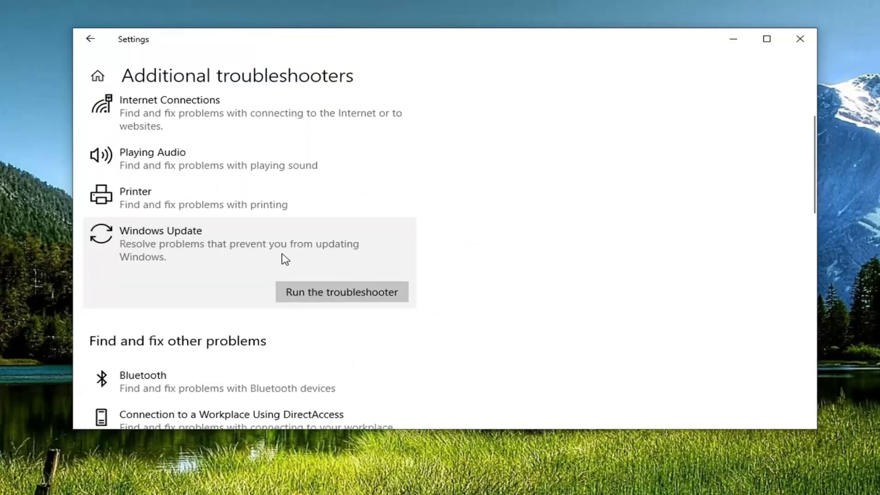
click(341, 297)
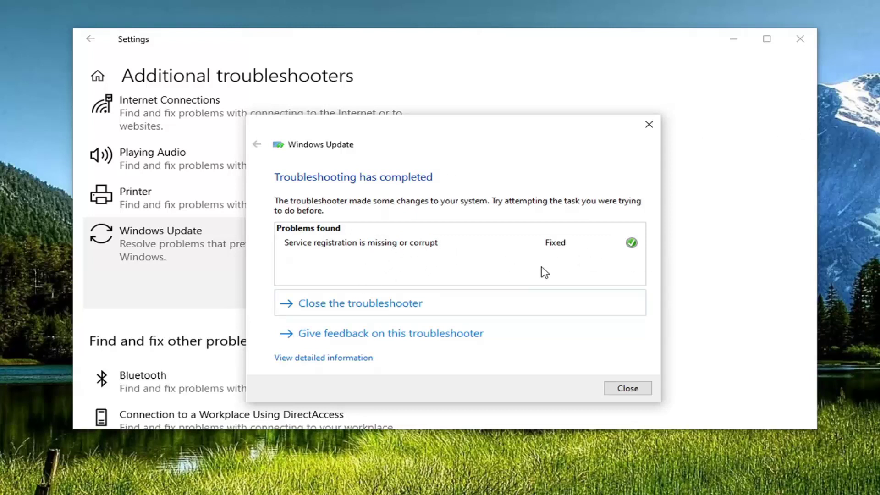
- Close the finished Windows Update troubleshooter results
click(631, 390)
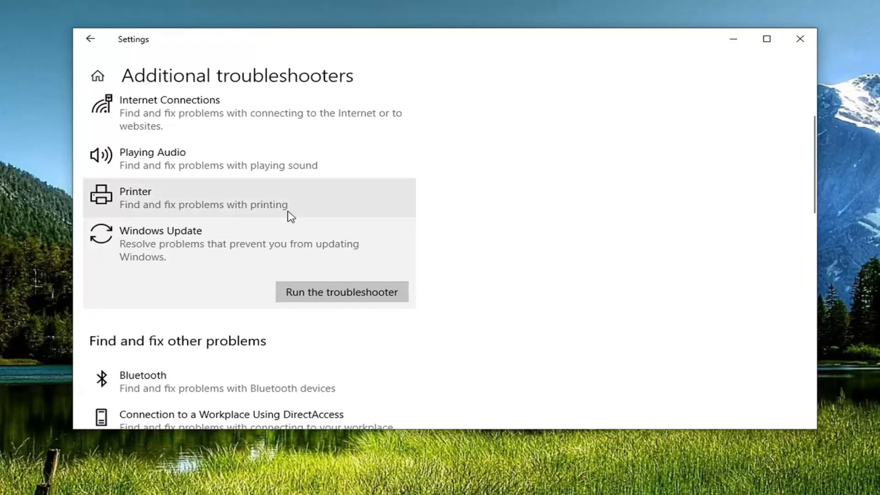
scroll(158, 214, down, 2)
scroll(239, 243, down, 6)
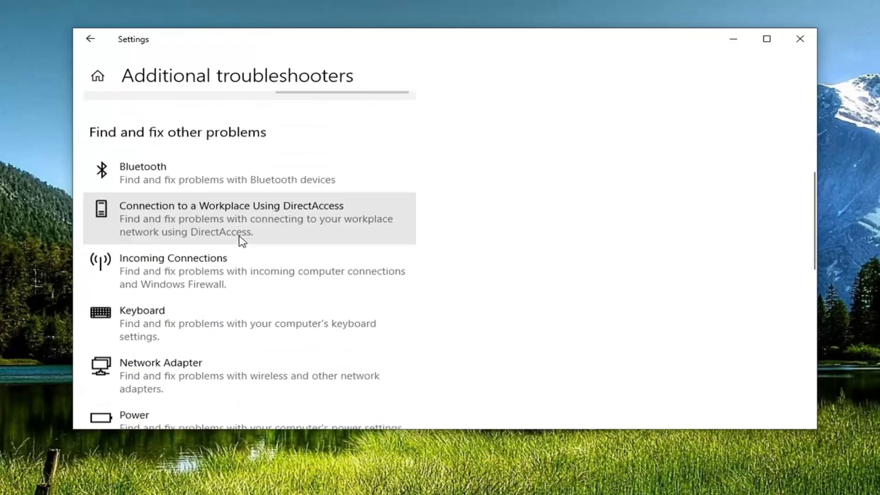
scroll(231, 248, down, 5)
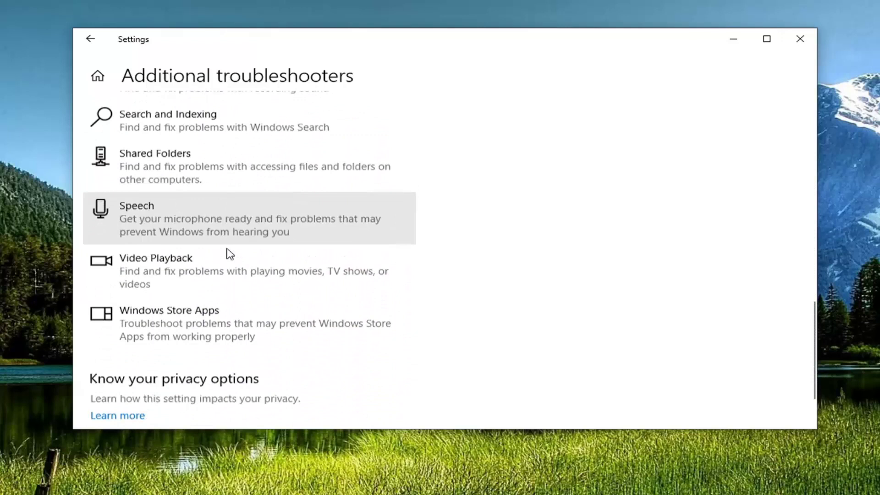
- Run the Windows Store Apps troubleshooter past both prompts, then close its results
click(156, 330)
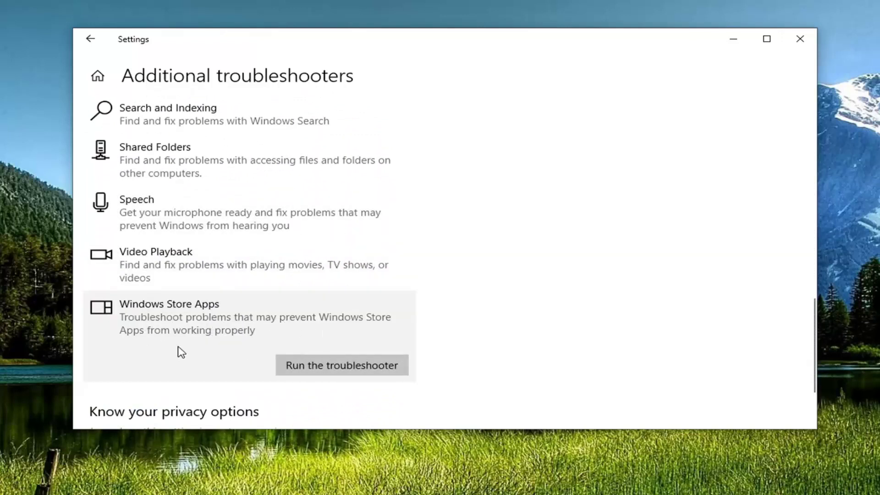
click(339, 367)
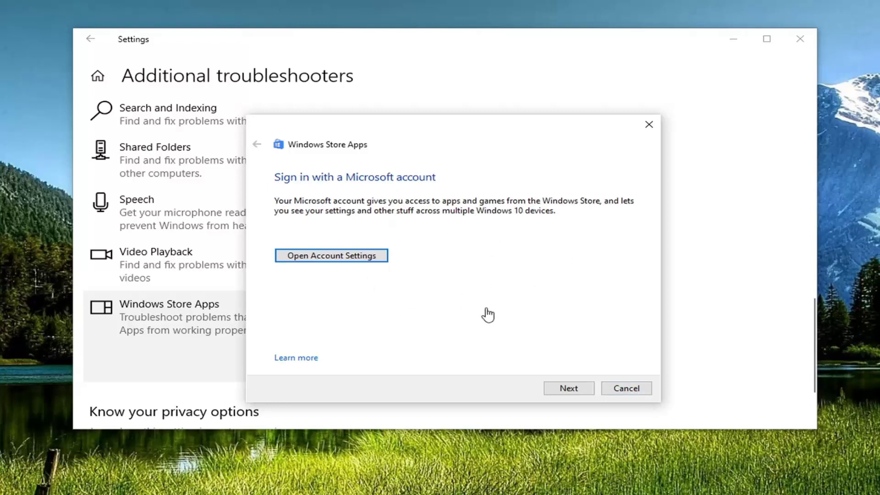
click(568, 388)
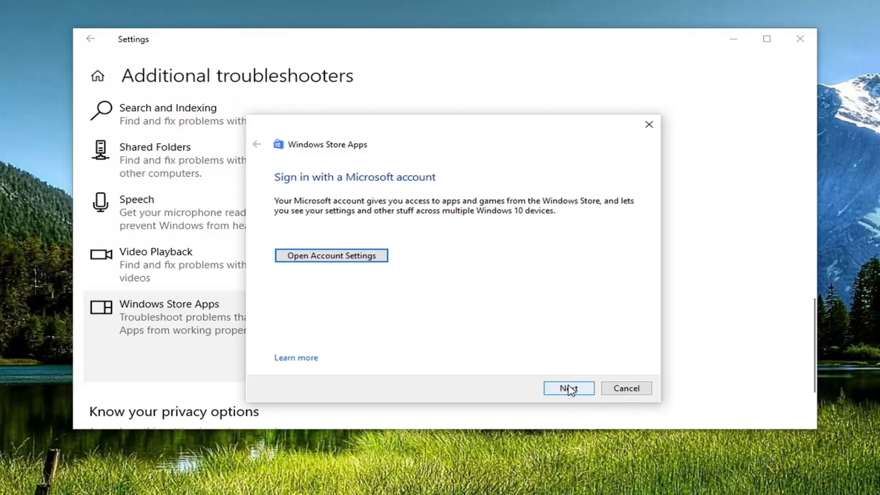
click(567, 388)
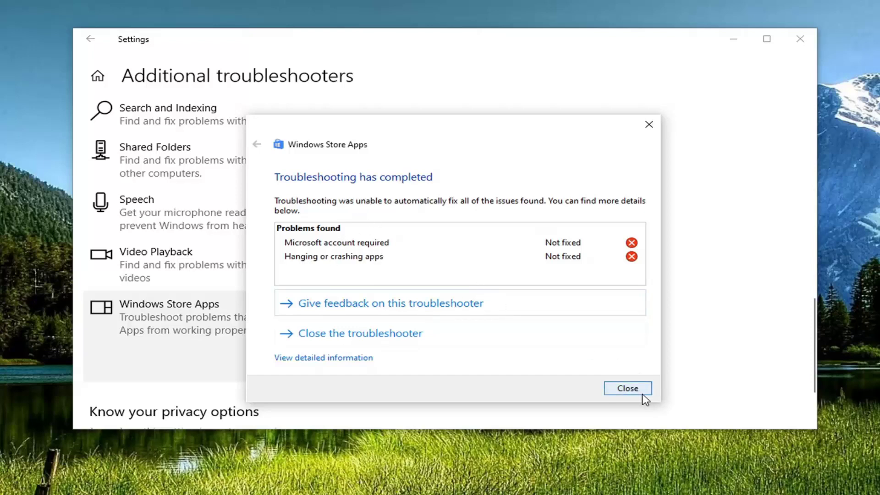
click(627, 389)
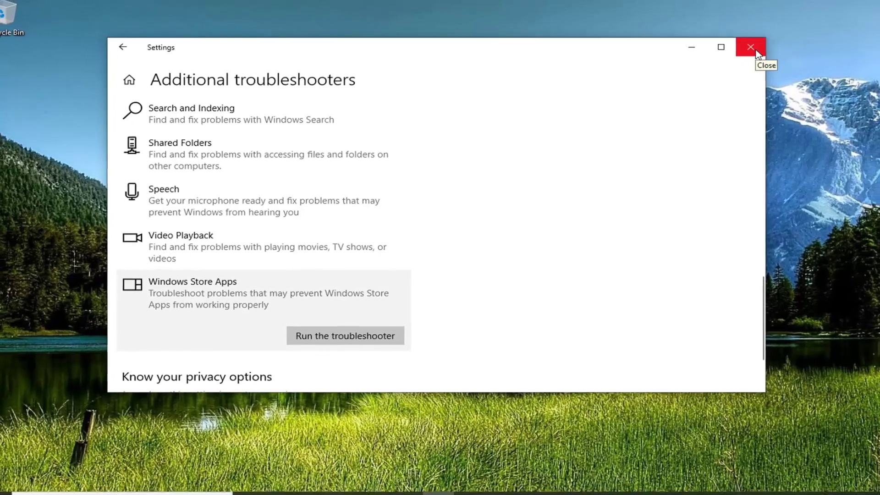
- Close Settings and run wsreset as administrator to reset the Store cache
click(751, 47)
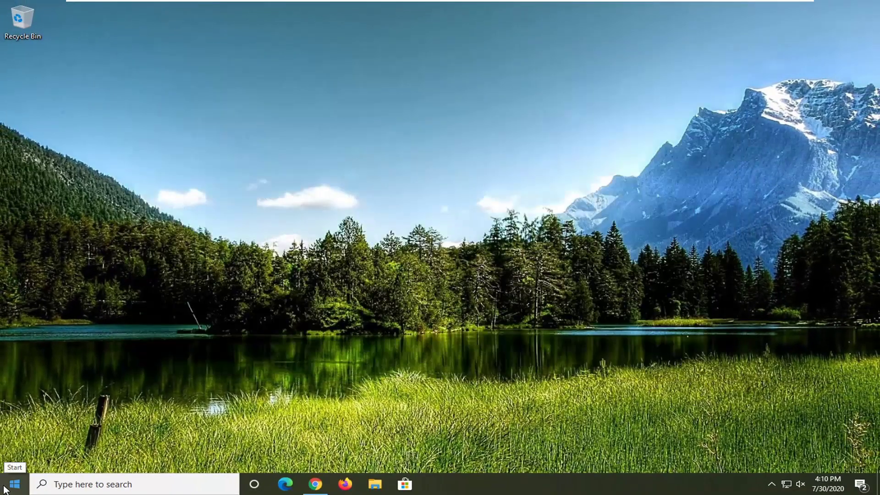
click(5, 488)
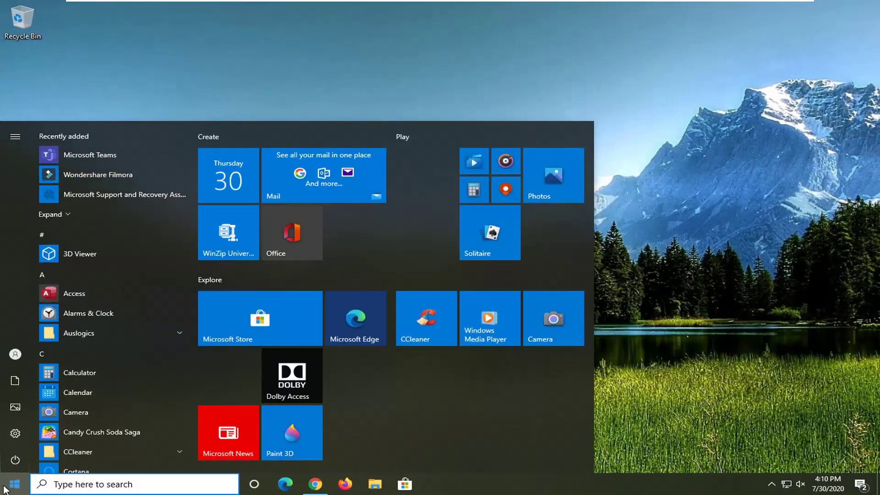
text(wsreset)
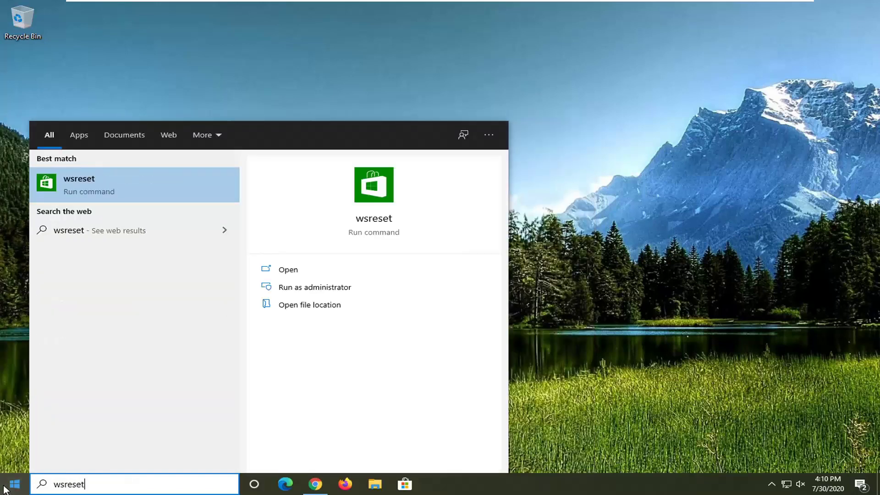
right_click(81, 187)
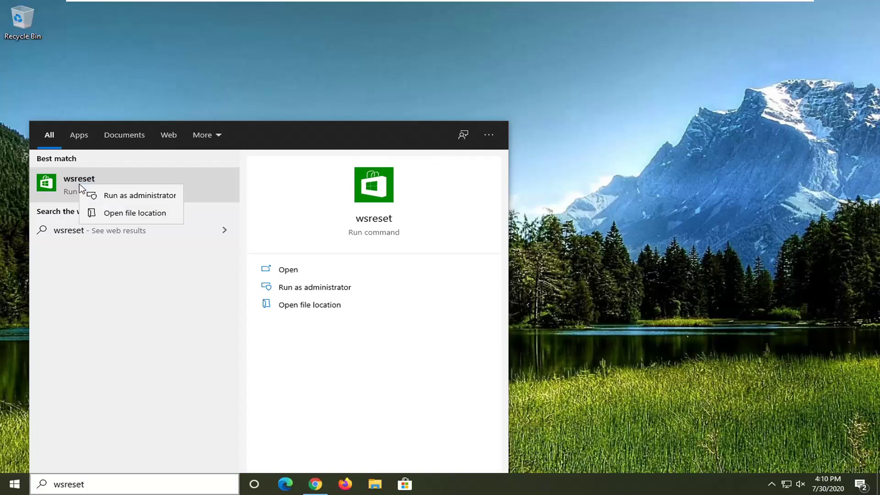
click(127, 200)
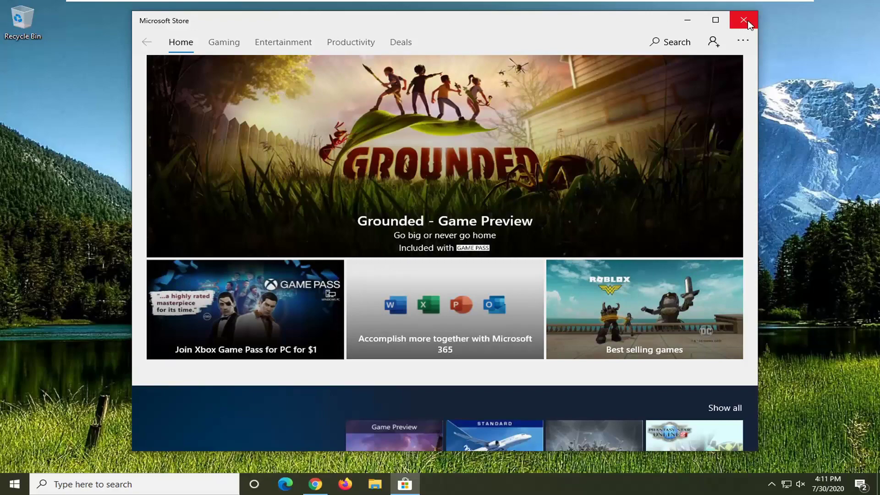
- Close the Store and launch Command Prompt as administrator, approving the UAC prompt
click(744, 20)
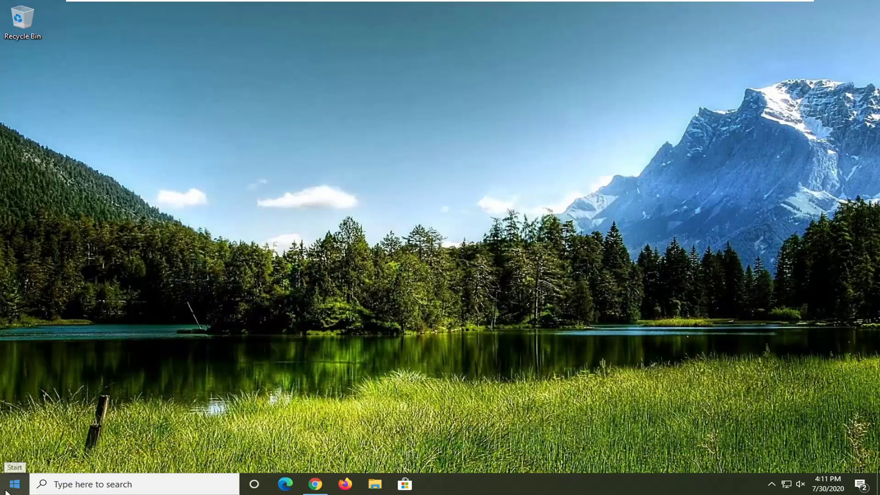
click(11, 488)
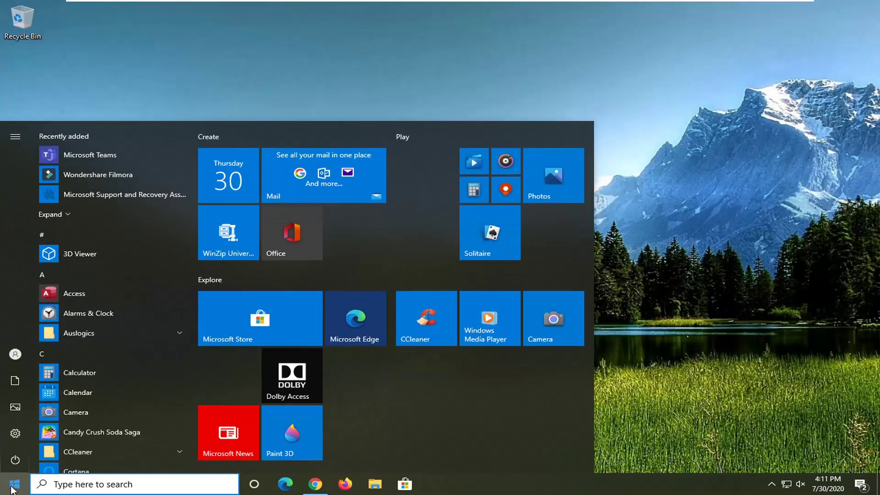
text(cmd)
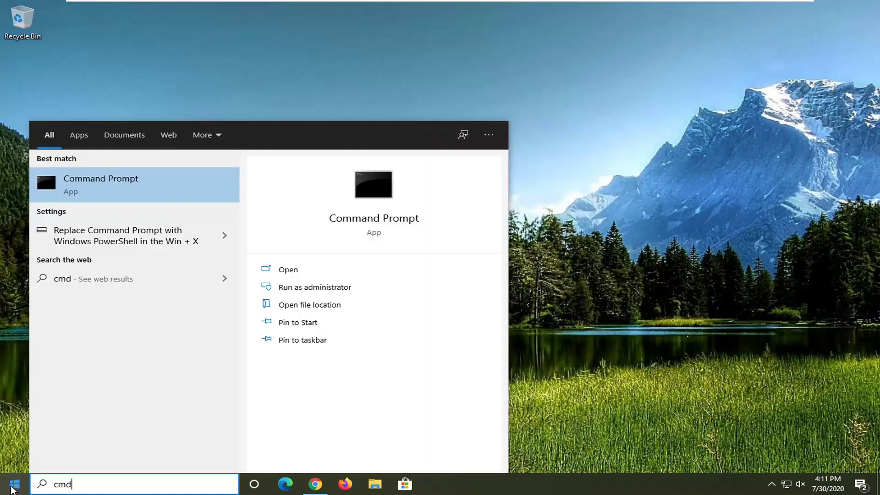
right_click(144, 187)
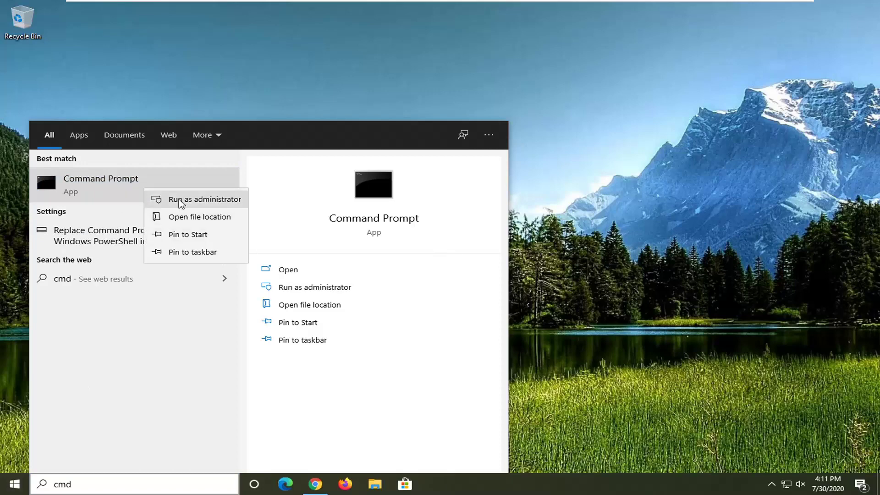
click(221, 201)
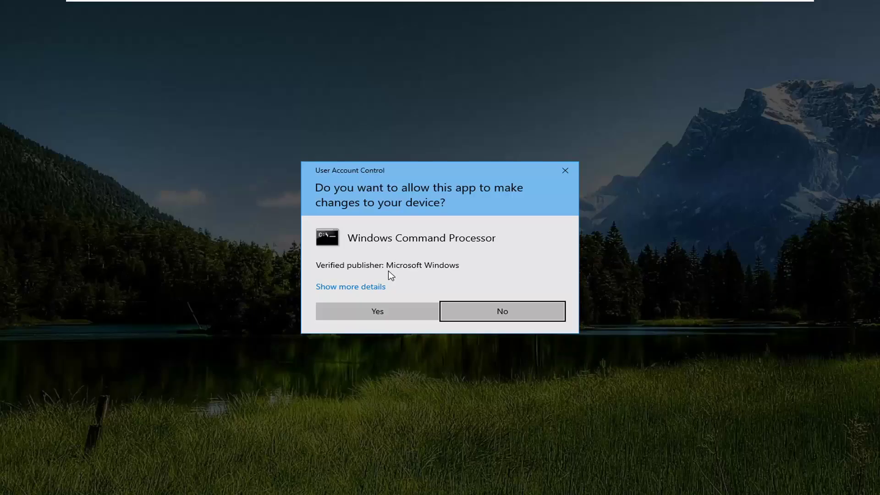
click(378, 306)
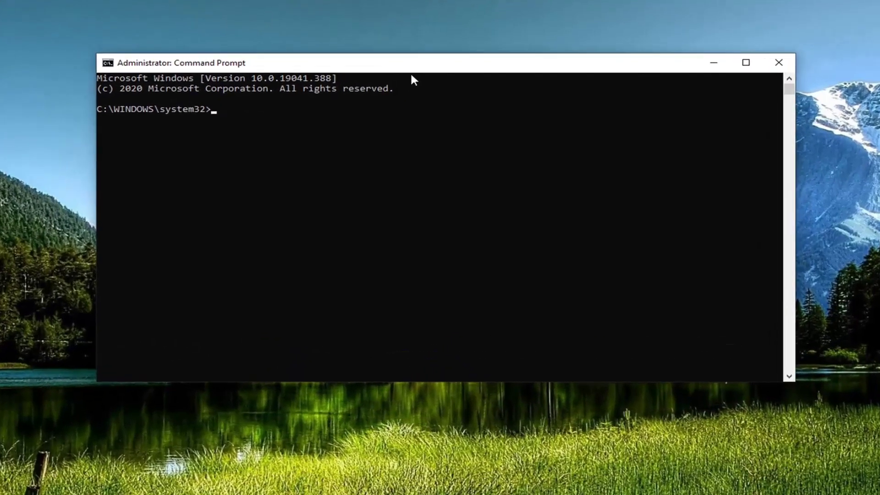
- Run sfc /scannow in the administrator Command Prompt
text(sfc)
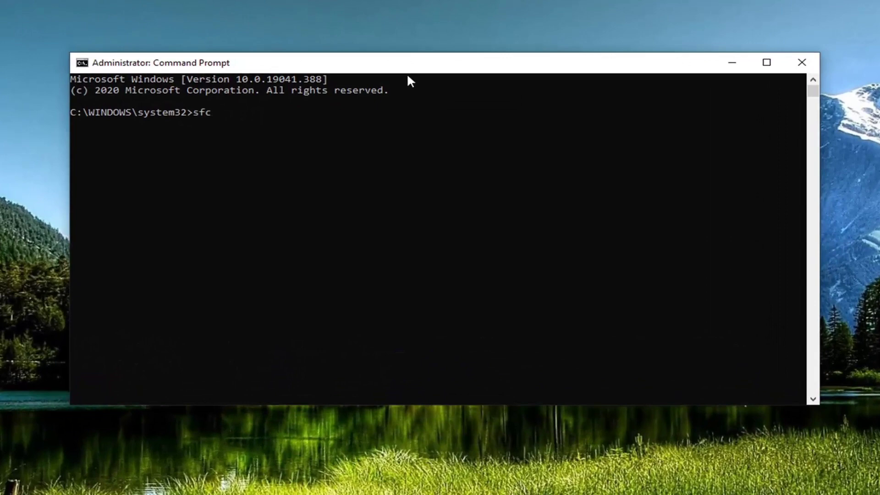
text( /scannow)
key(Return)
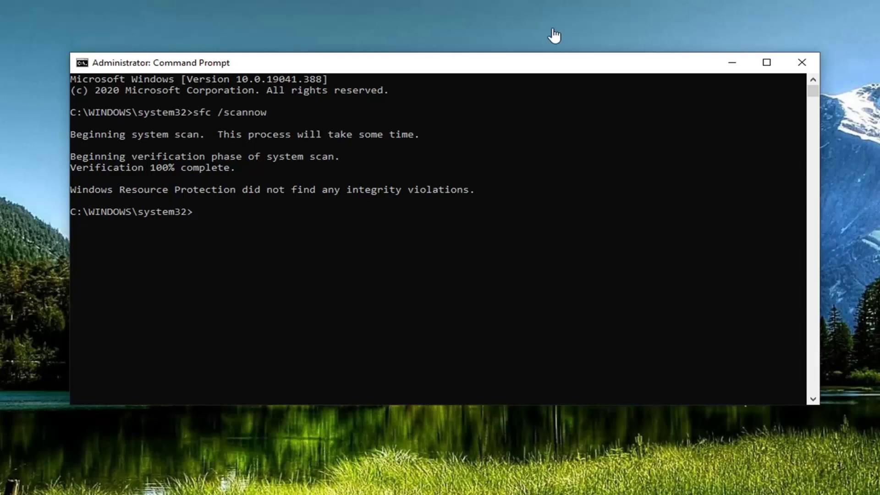
- Paste and run Dism.exe /online /cleanup-image /scanhealth at the prompt
right_click(414, 65)
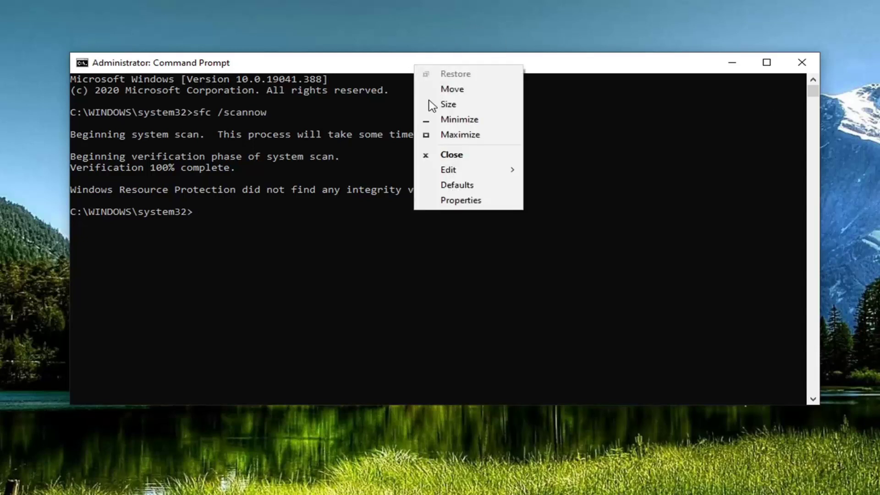
mouse_move(448, 170)
click(557, 199)
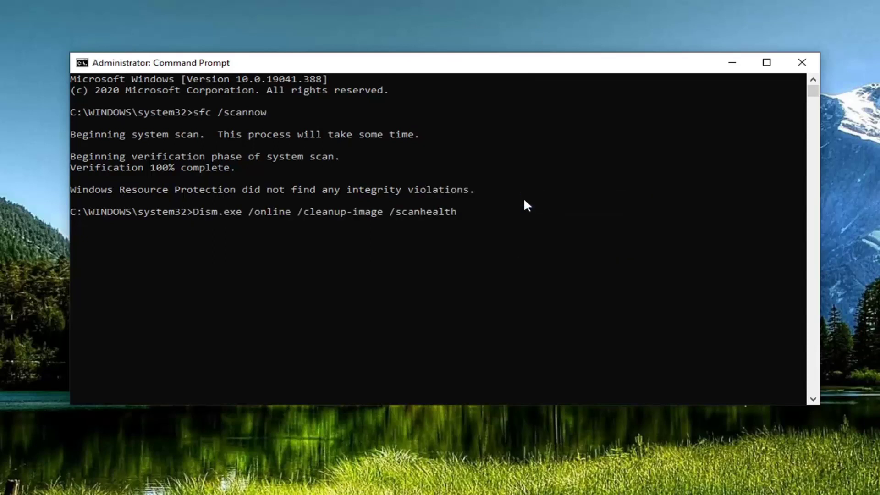
key(Return)
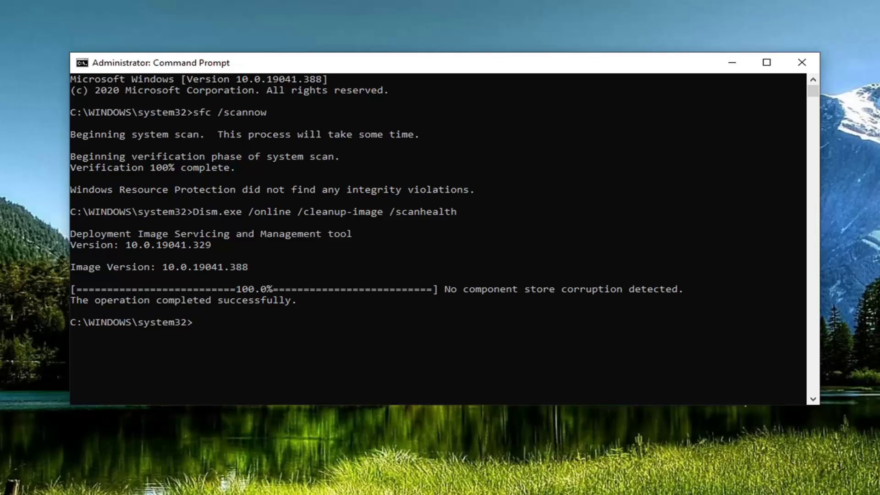
- Paste and run Dism.exe /online /cleanup-image /restorehealth at the prompt
right_click(468, 67)
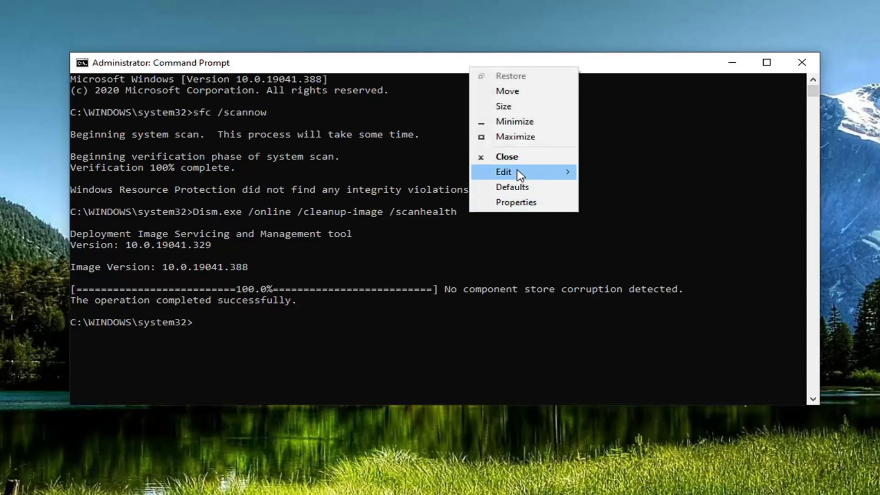
mouse_move(575, 179)
click(606, 203)
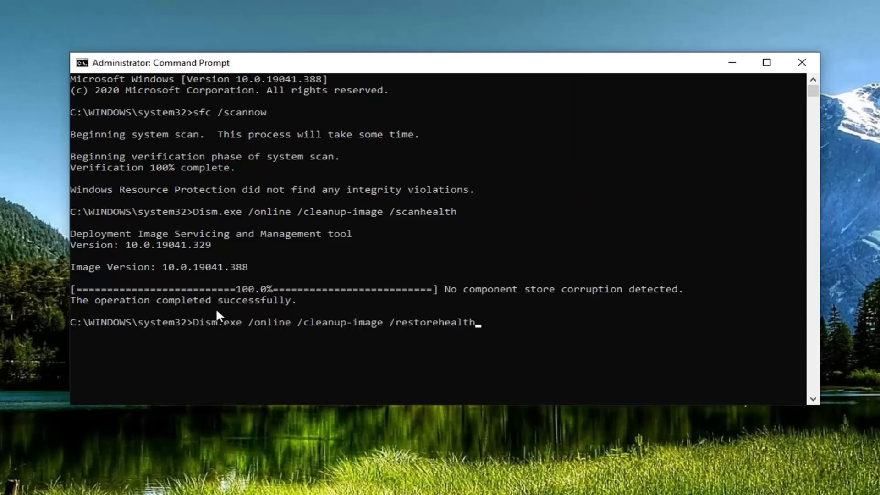
key(Return)
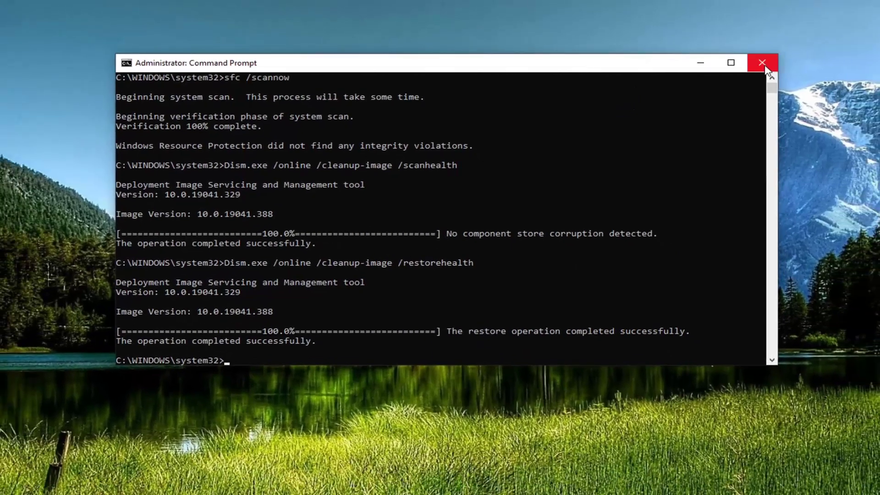
click(801, 62)
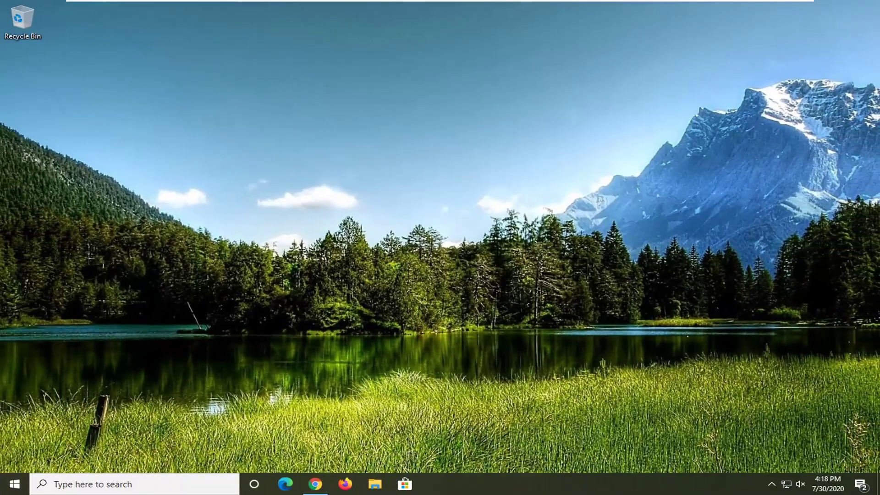